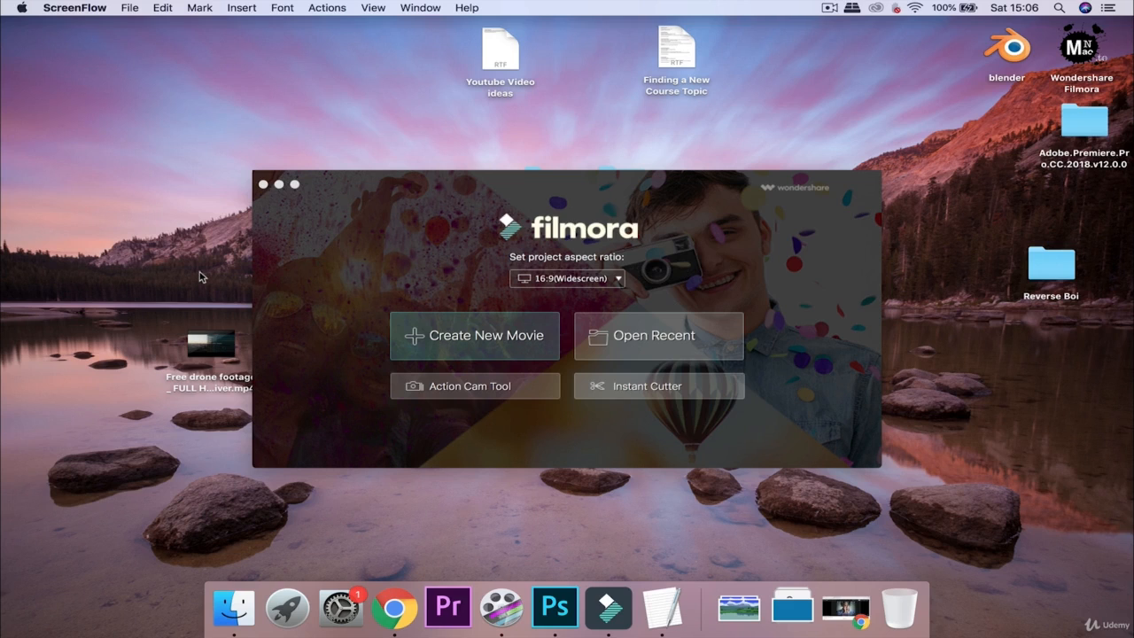
- Open the existing project filmora course.wsve
{"action": "left_click", "coordinate": [641, 335]}
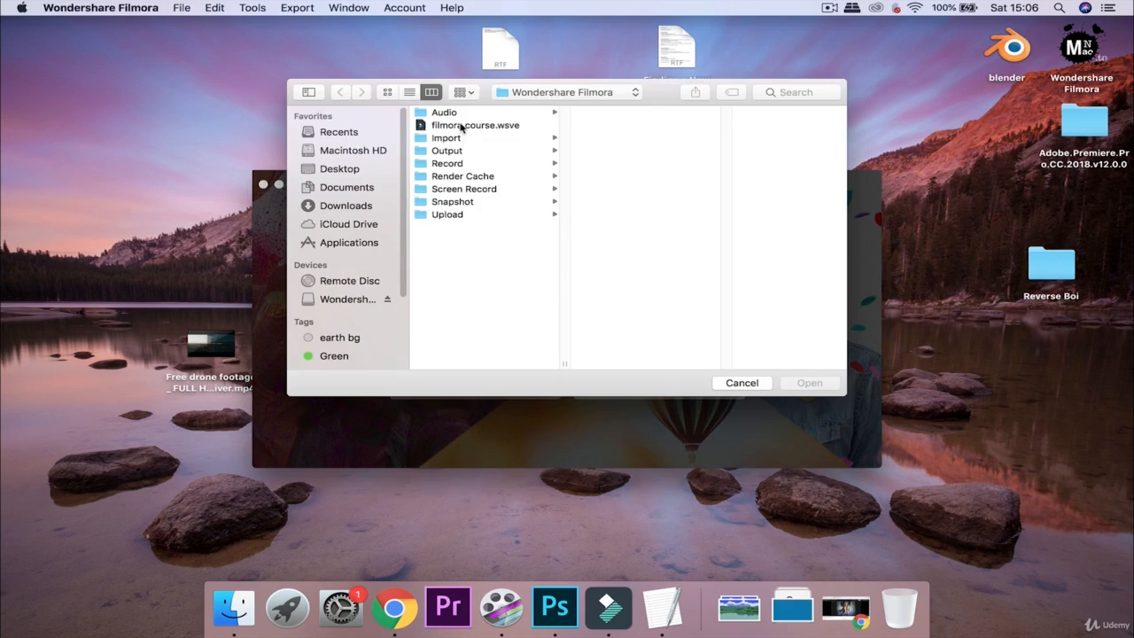
{"action": "left_click", "coordinate": [461, 126]}
{"action": "left_click", "coordinate": [809, 383]}
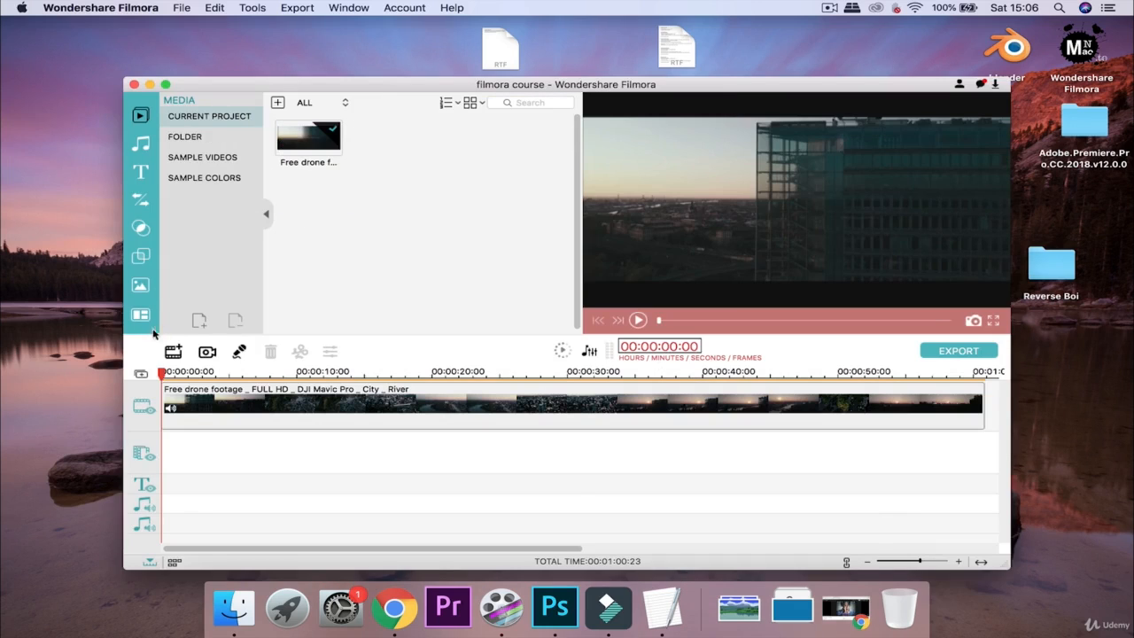
- Preview several split screen layouts, including the four-column, two-by-two grid and slanted three-column ones
{"action": "left_click", "coordinate": [141, 317]}
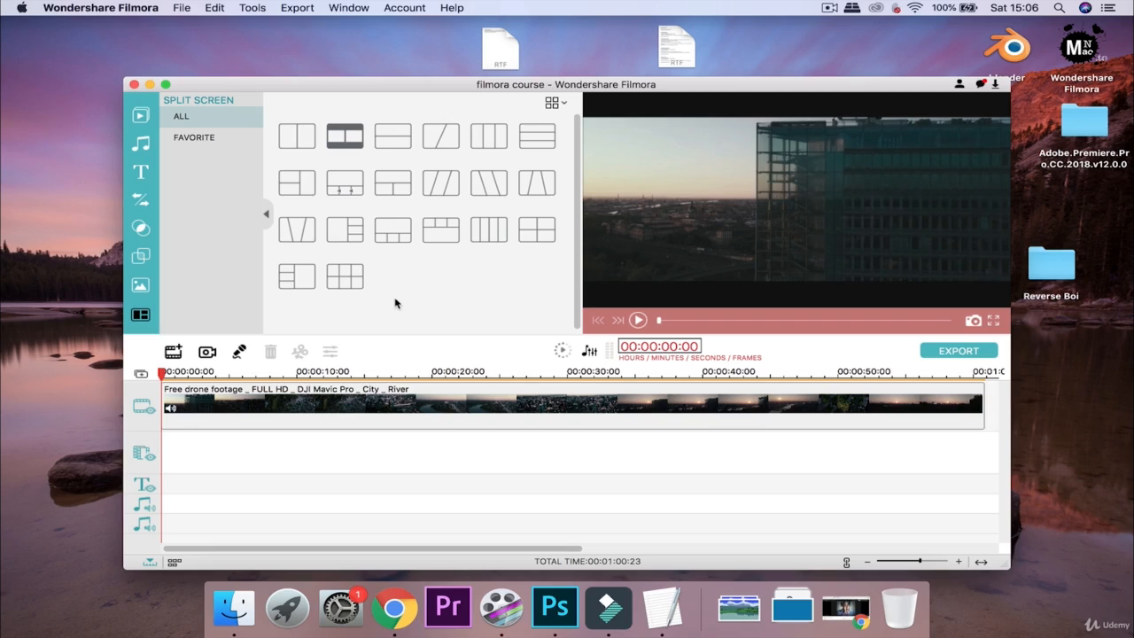
{"action": "left_click", "coordinate": [345, 139]}
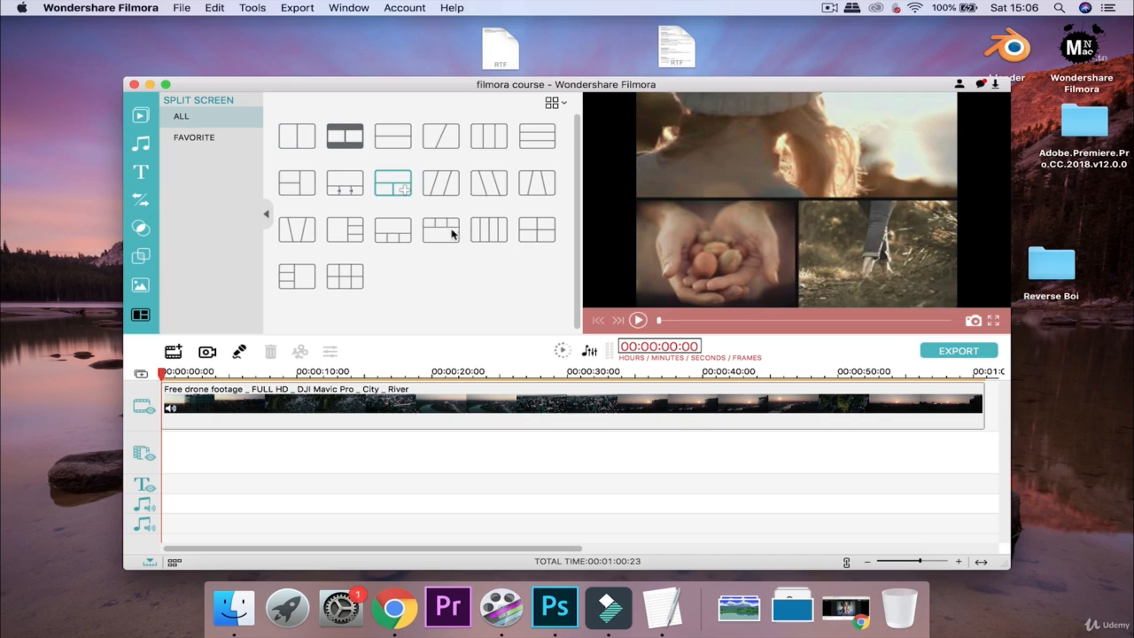
{"action": "left_click", "coordinate": [636, 320]}
{"action": "left_click", "coordinate": [637, 320]}
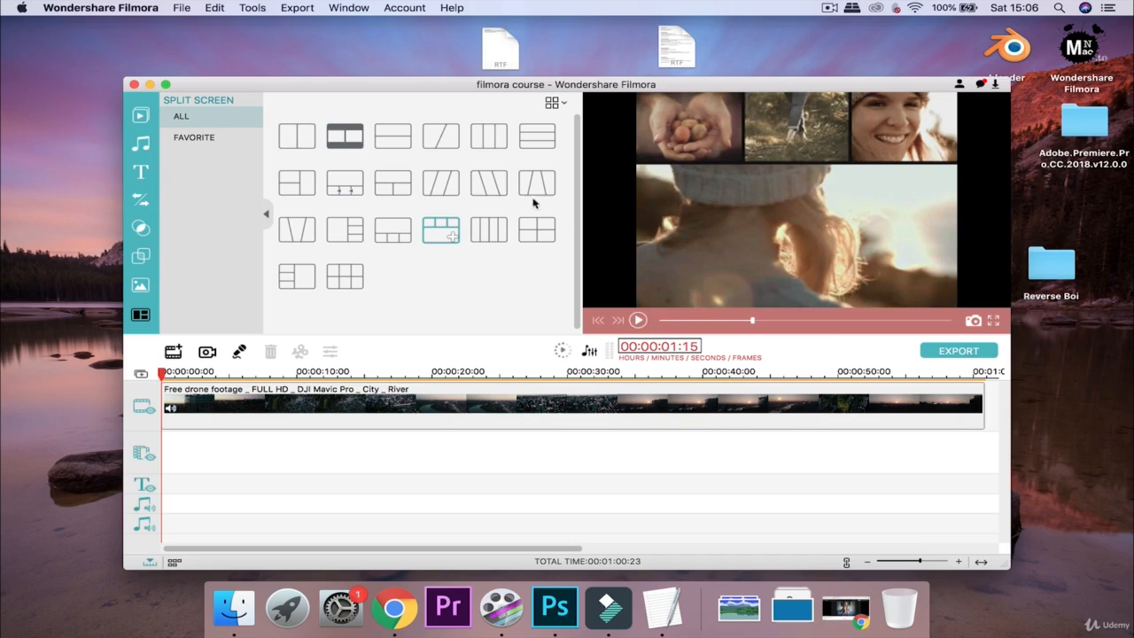
{"action": "left_click", "coordinate": [487, 228]}
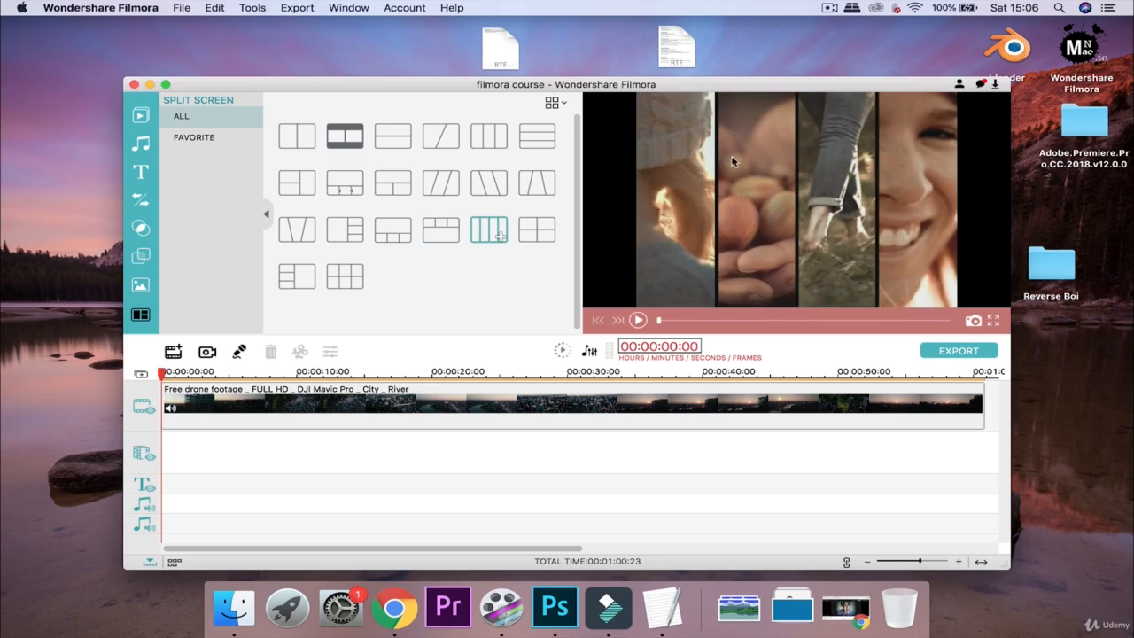
{"action": "left_click", "coordinate": [539, 231]}
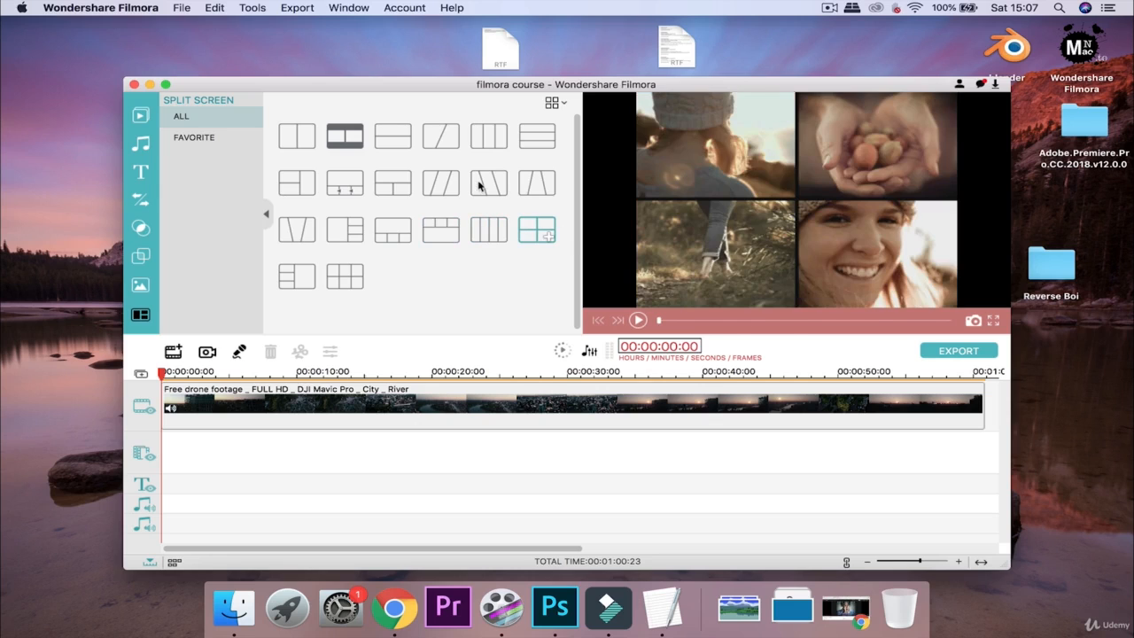
{"action": "left_click", "coordinate": [439, 182]}
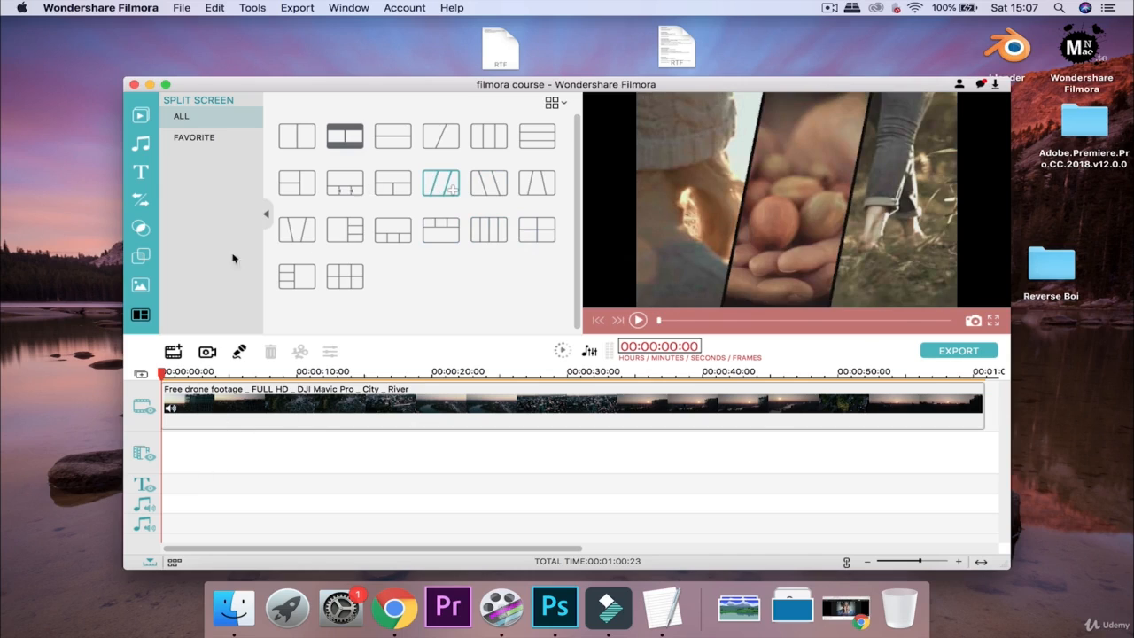
- Add the 2 Screen B split screen at the timeline's start and fill its first drop zone with the drone footage
{"action": "left_click_drag", "start_coordinate": [344, 140], "coordinate": [165, 461]}
{"action": "double_click", "coordinate": [193, 408]}
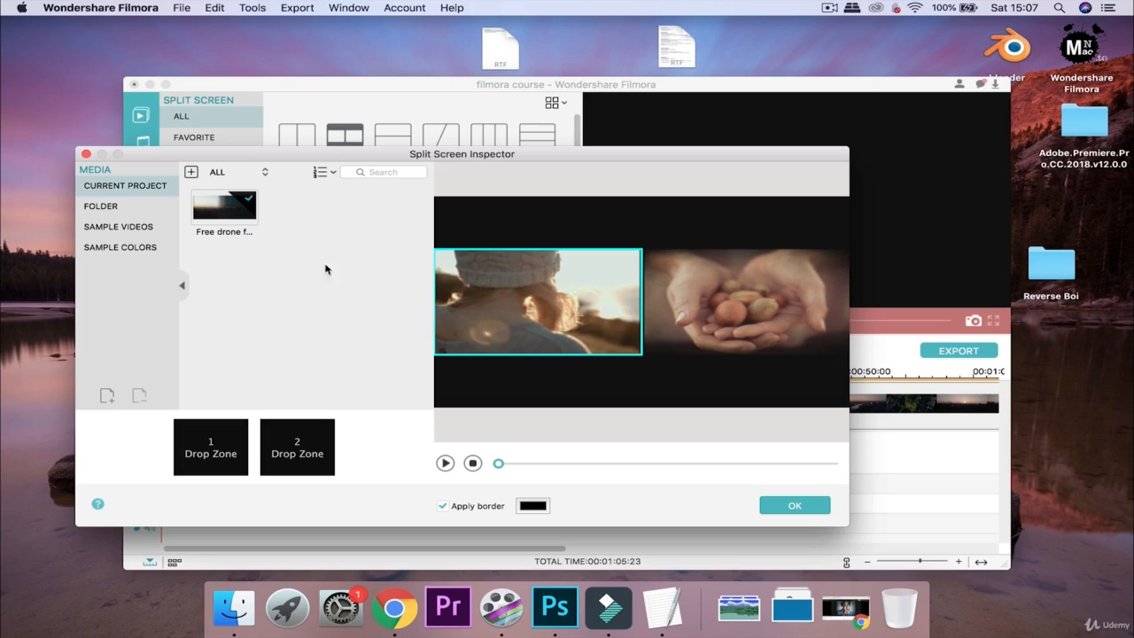
{"action": "left_click", "coordinate": [232, 208]}
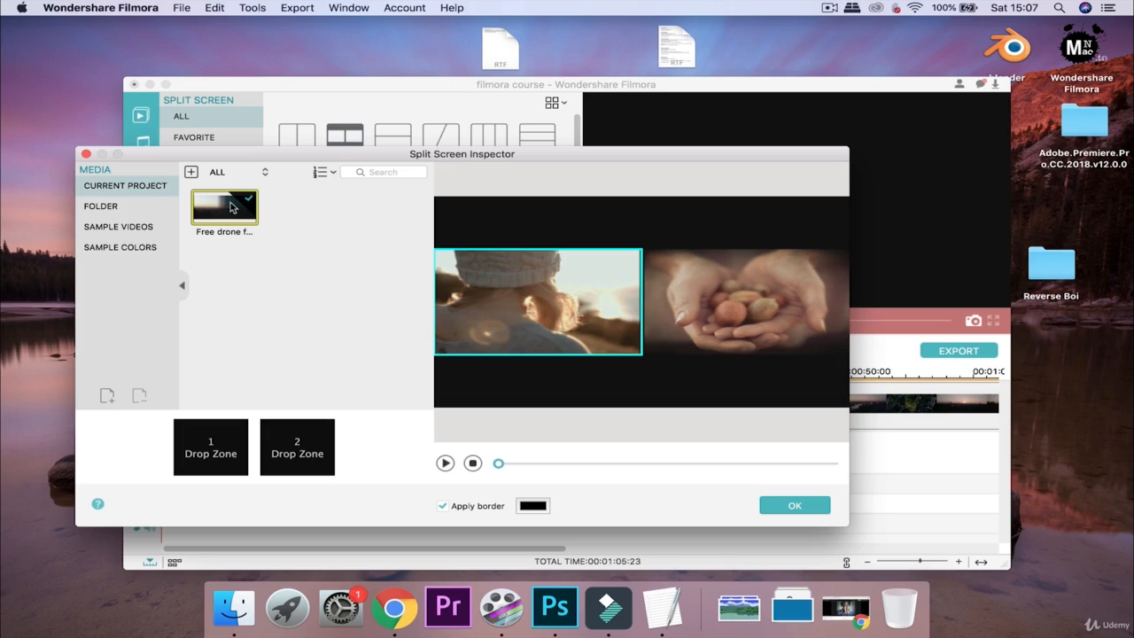
{"action": "left_click_drag", "start_coordinate": [232, 207], "coordinate": [189, 443]}
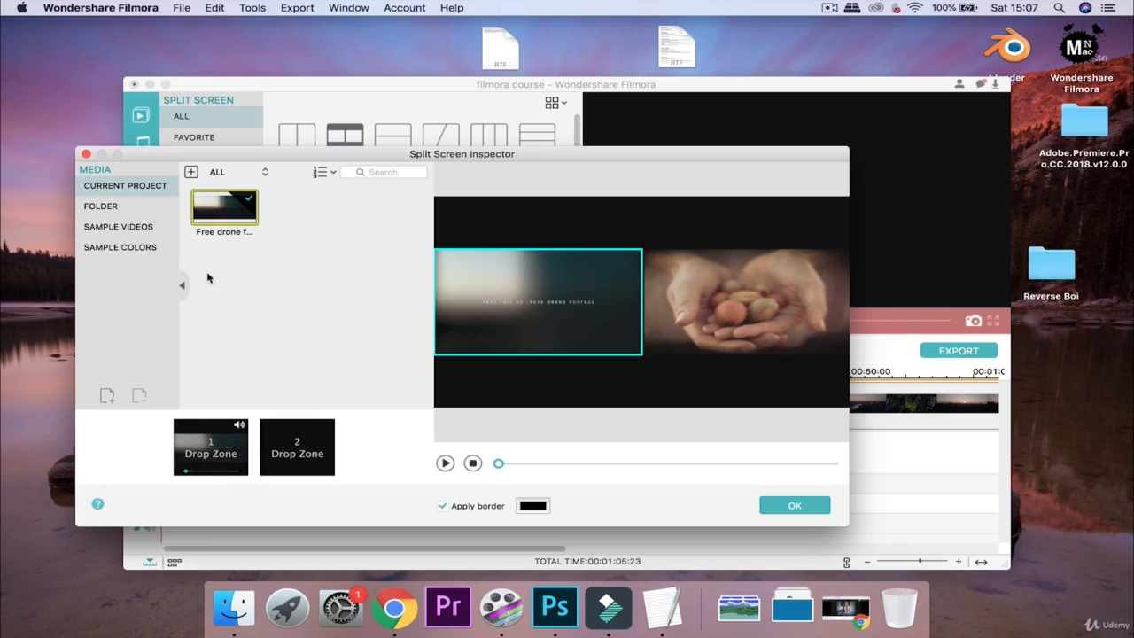
- Fill the second drop zone with the Countdown3 sample video and preview the split screen
{"action": "left_click", "coordinate": [120, 208]}
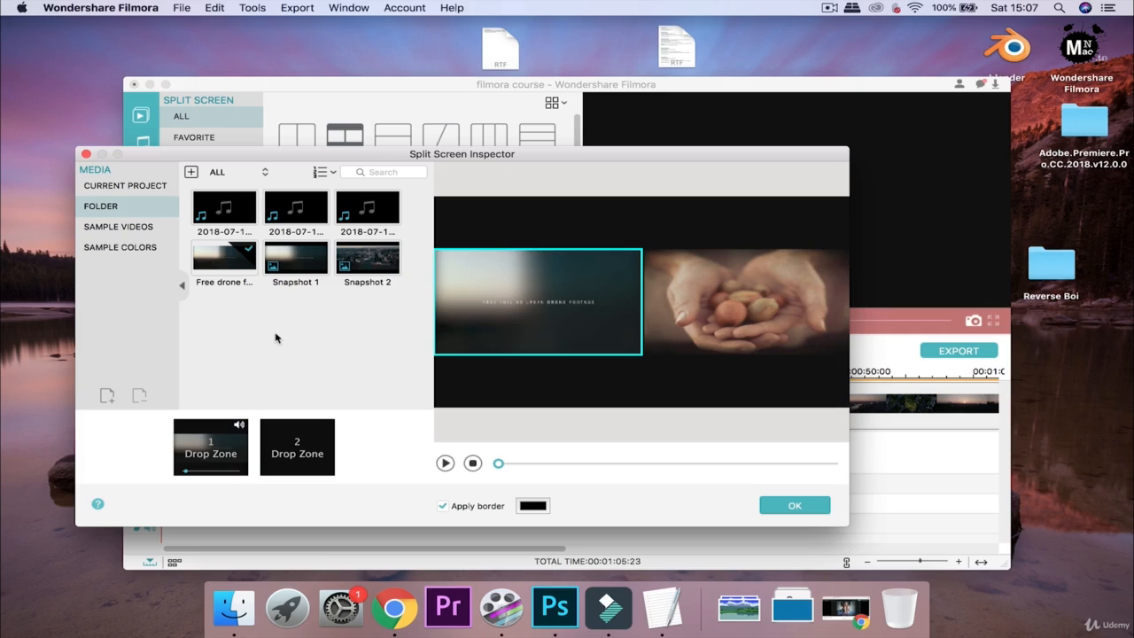
{"action": "left_click", "coordinate": [148, 227]}
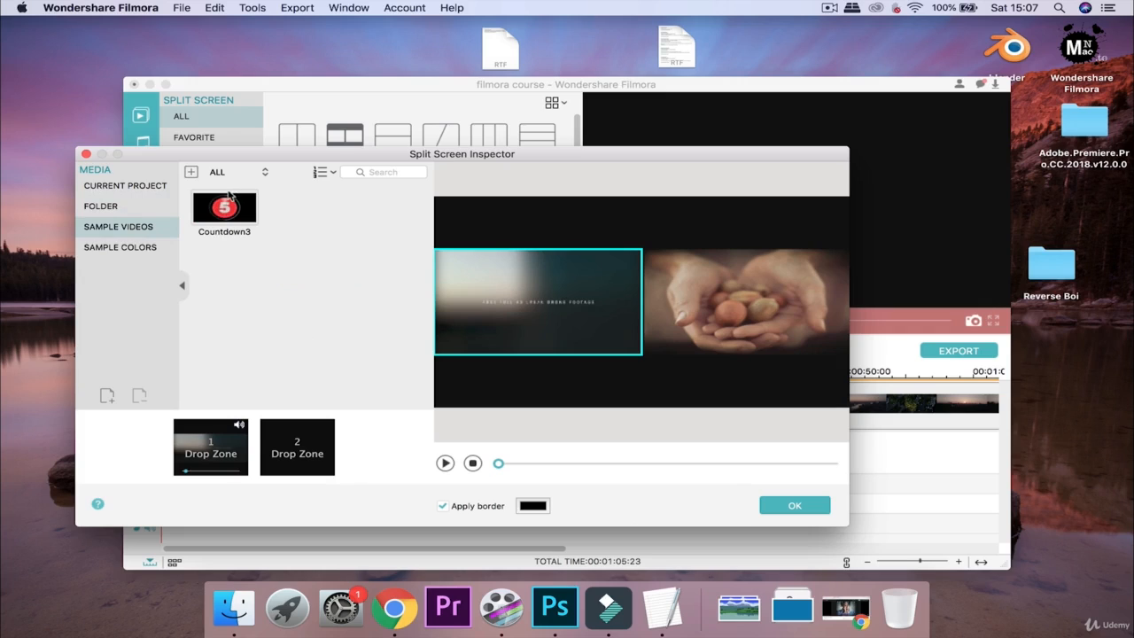
{"action": "left_click_drag", "start_coordinate": [228, 210], "coordinate": [277, 443]}
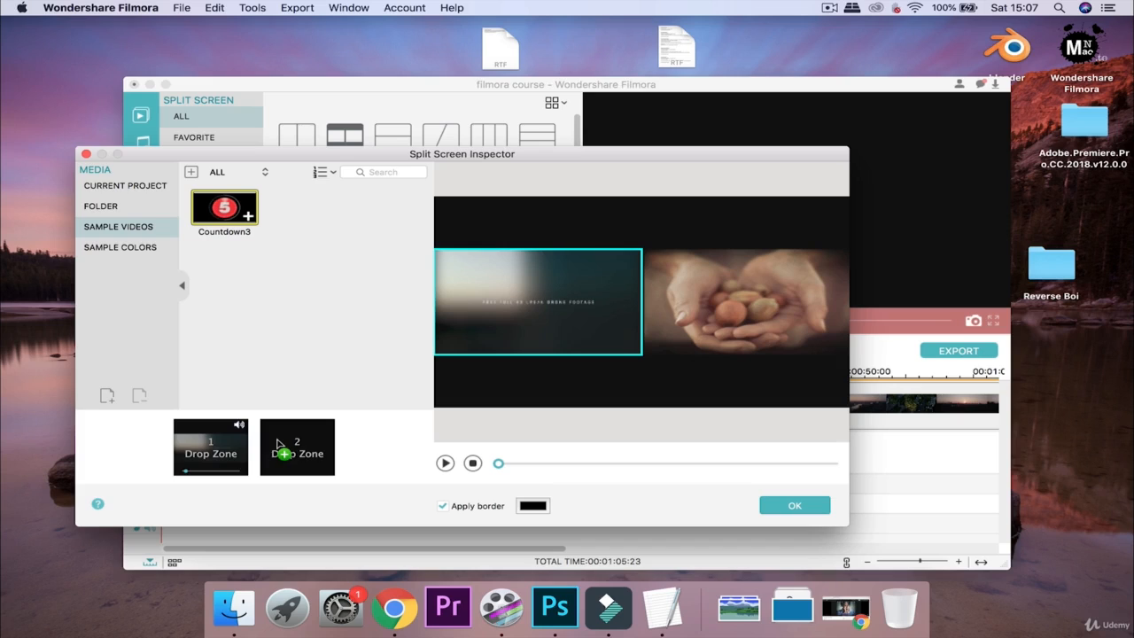
{"action": "left_click_drag", "start_coordinate": [278, 444], "coordinate": [280, 444]}
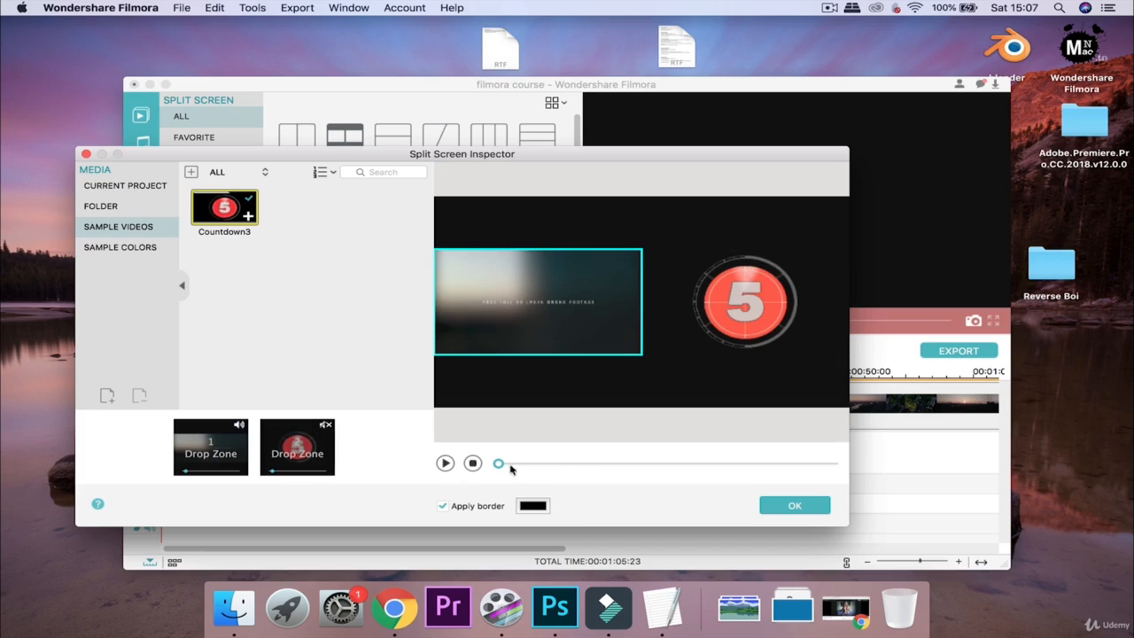
{"action": "left_click", "coordinate": [446, 463]}
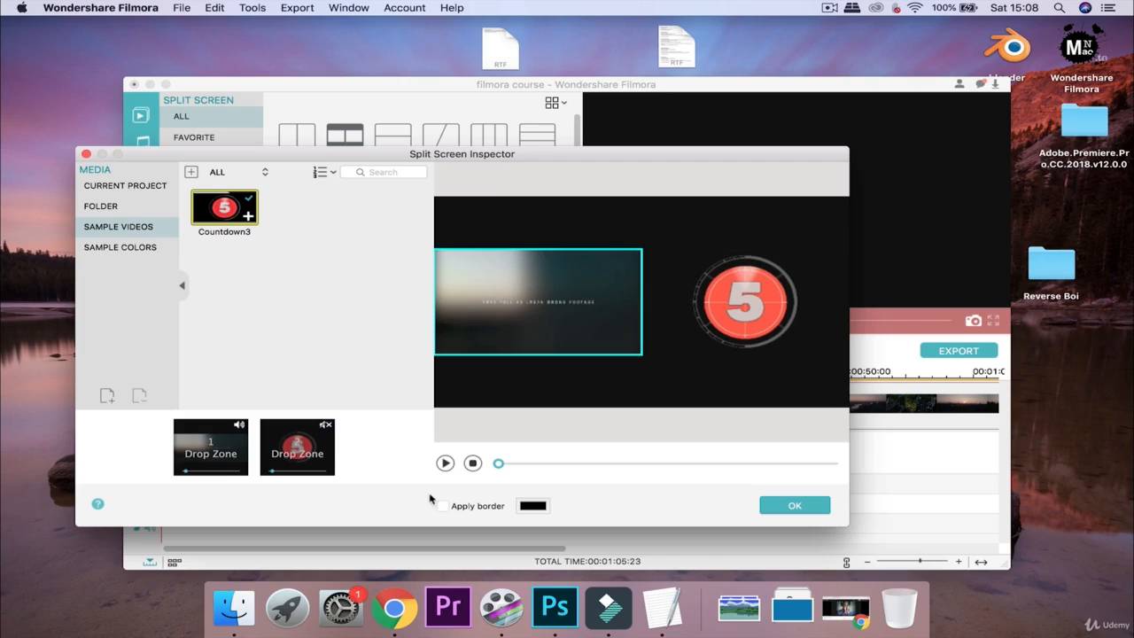
- Replace the second drop zone's content with the Gradient7 sample color and play the split screen preview
{"action": "left_click", "coordinate": [112, 206]}
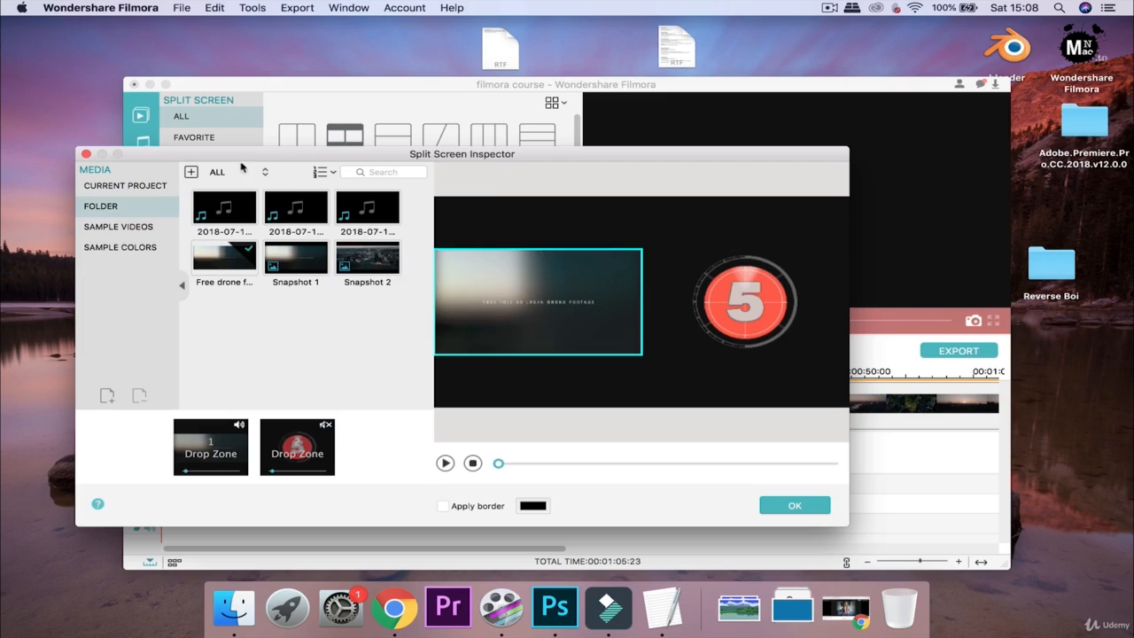
{"action": "left_click", "coordinate": [111, 188]}
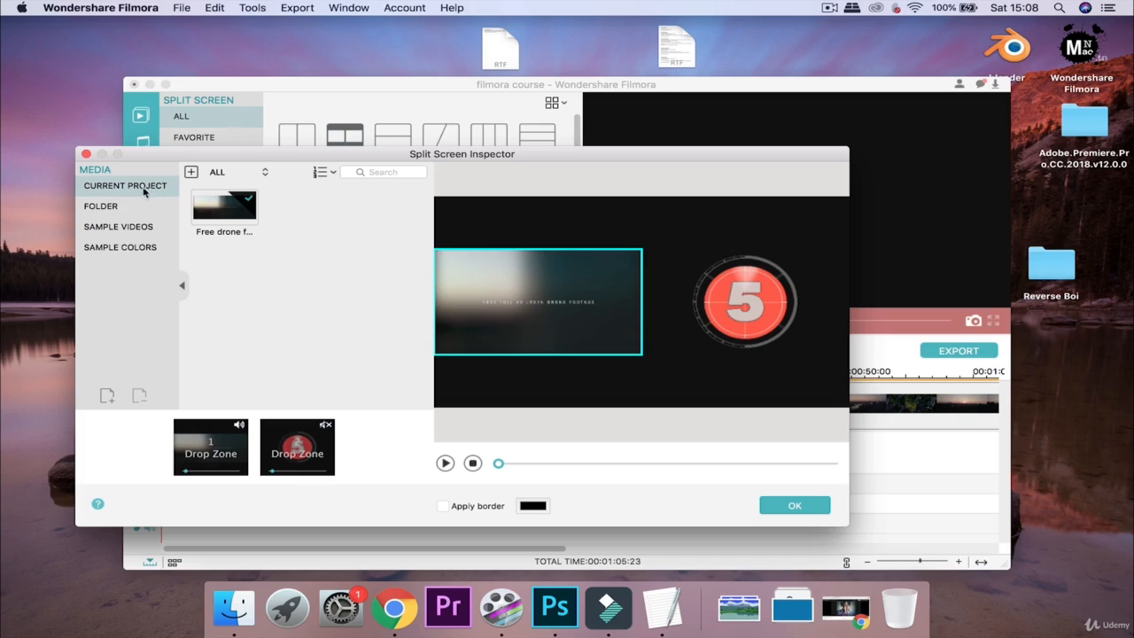
{"action": "left_click", "coordinate": [111, 229]}
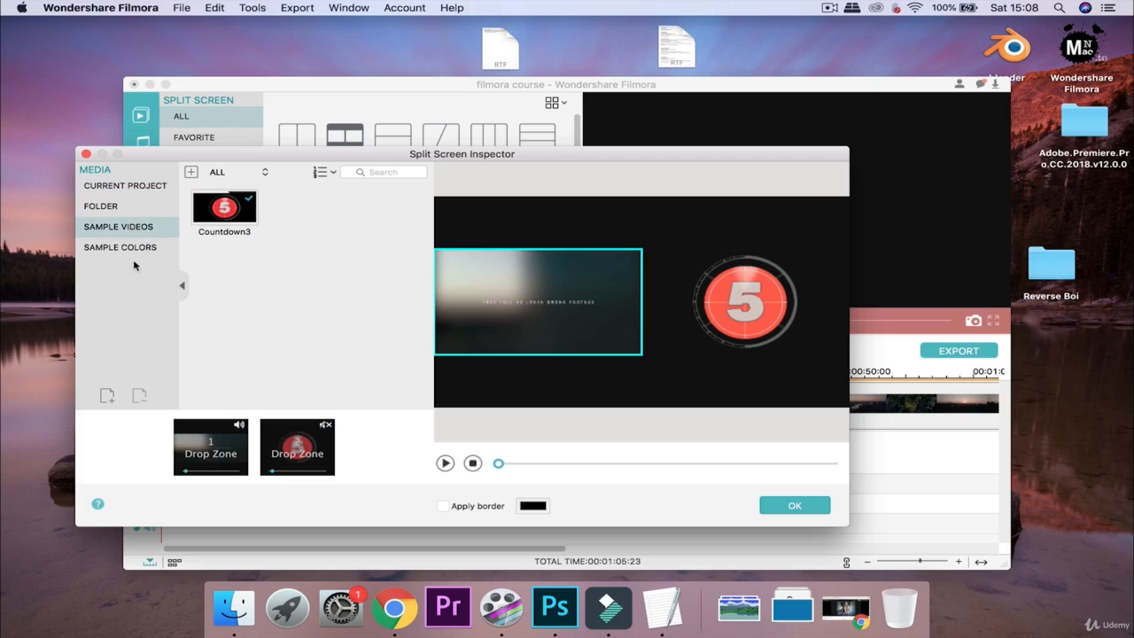
{"action": "left_click", "coordinate": [155, 249]}
{"action": "scroll", "coordinate": [275, 235], "scroll_direction": "down", "scroll_amount": 2}
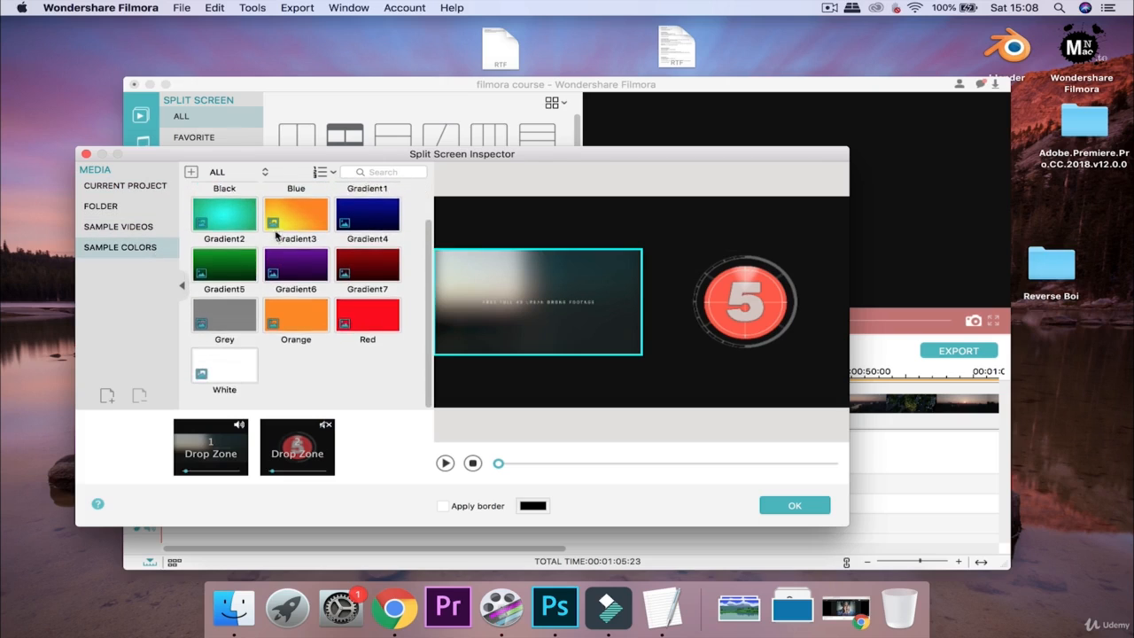
{"action": "left_click_drag", "start_coordinate": [376, 262], "coordinate": [315, 460]}
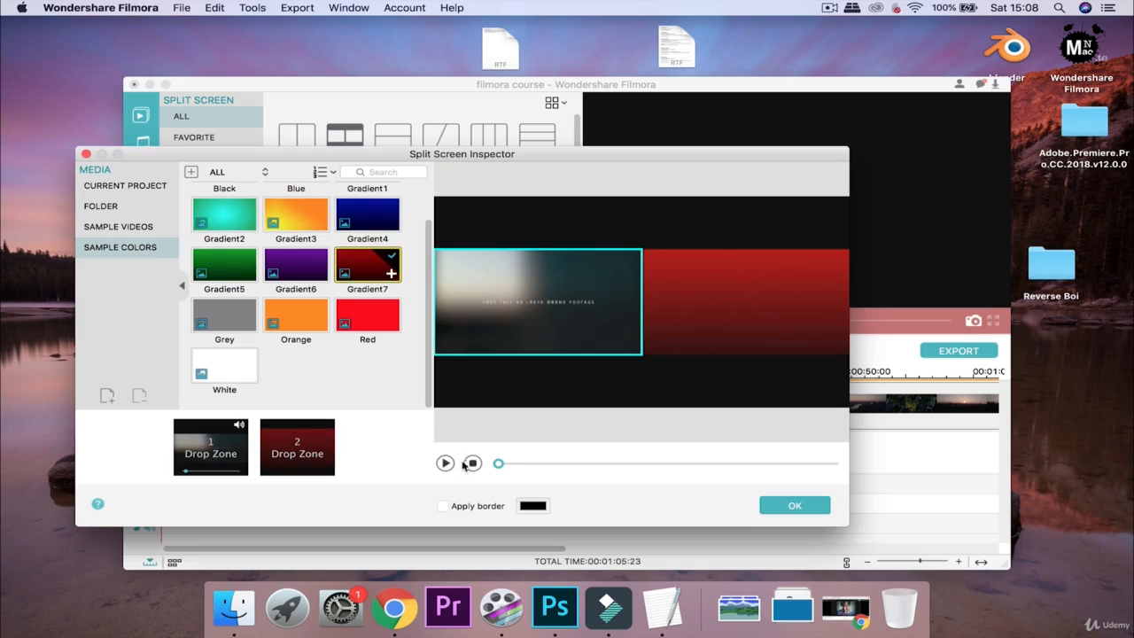
{"action": "left_click", "coordinate": [445, 462]}
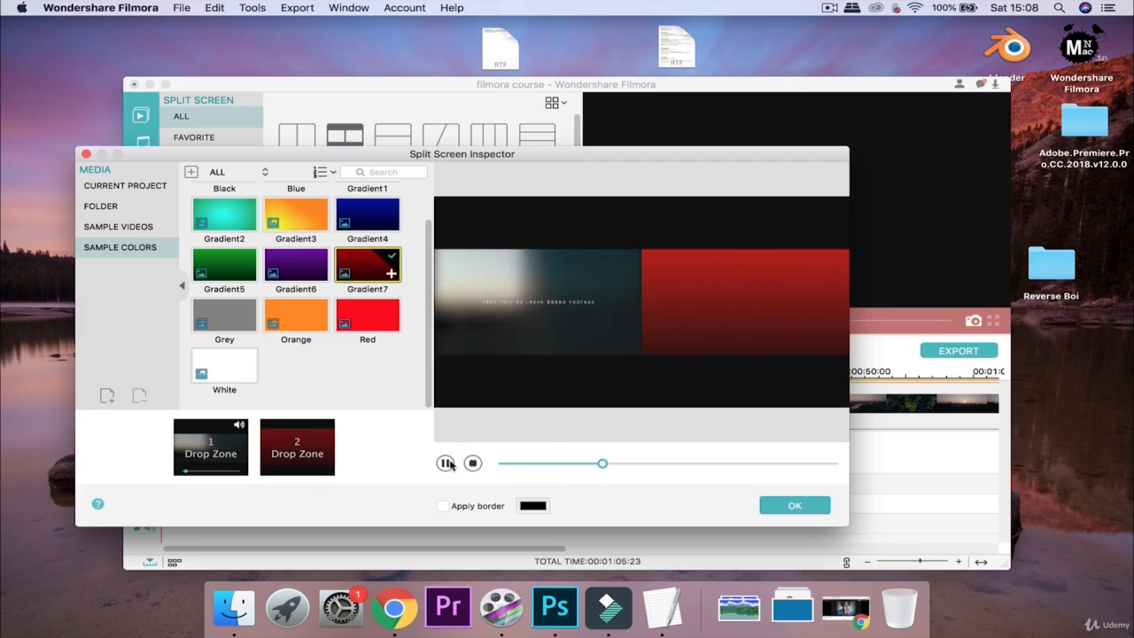
{"action": "left_click", "coordinate": [446, 462]}
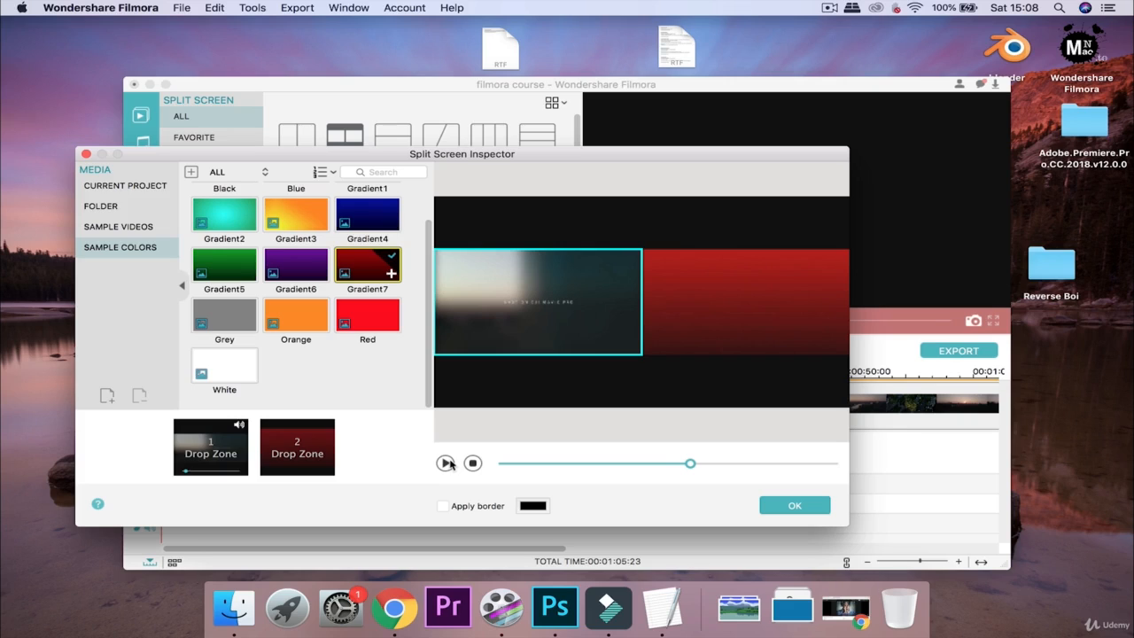
- Close the Split Screen Inspector and delete the 2 Screen B clip from the timeline
{"action": "left_click", "coordinate": [86, 155]}
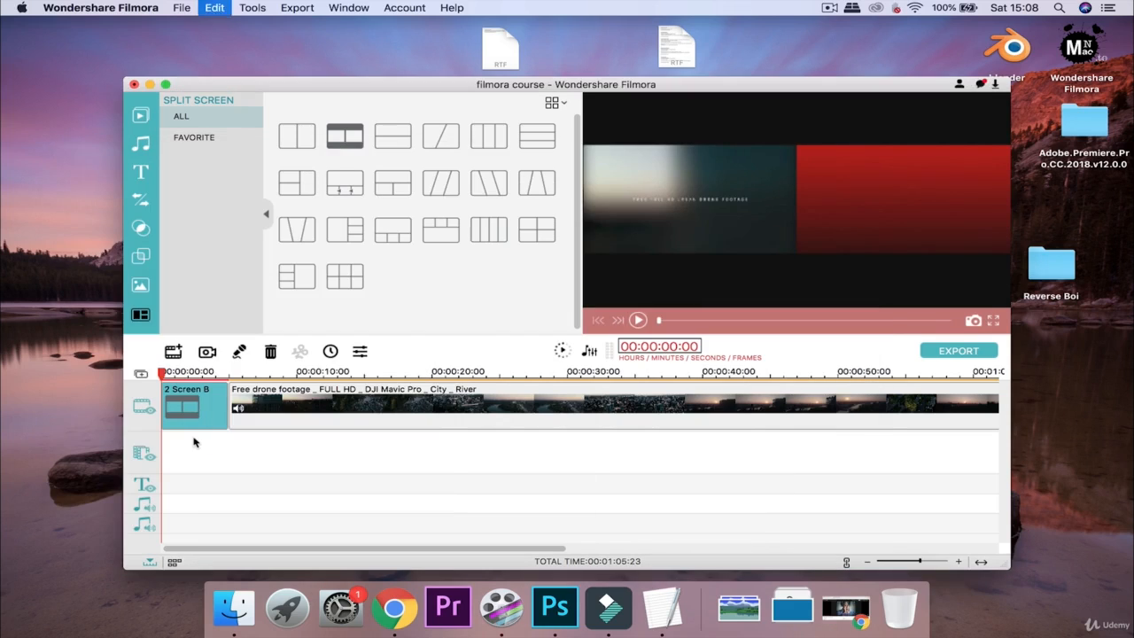
{"action": "key", "text": "Delete"}
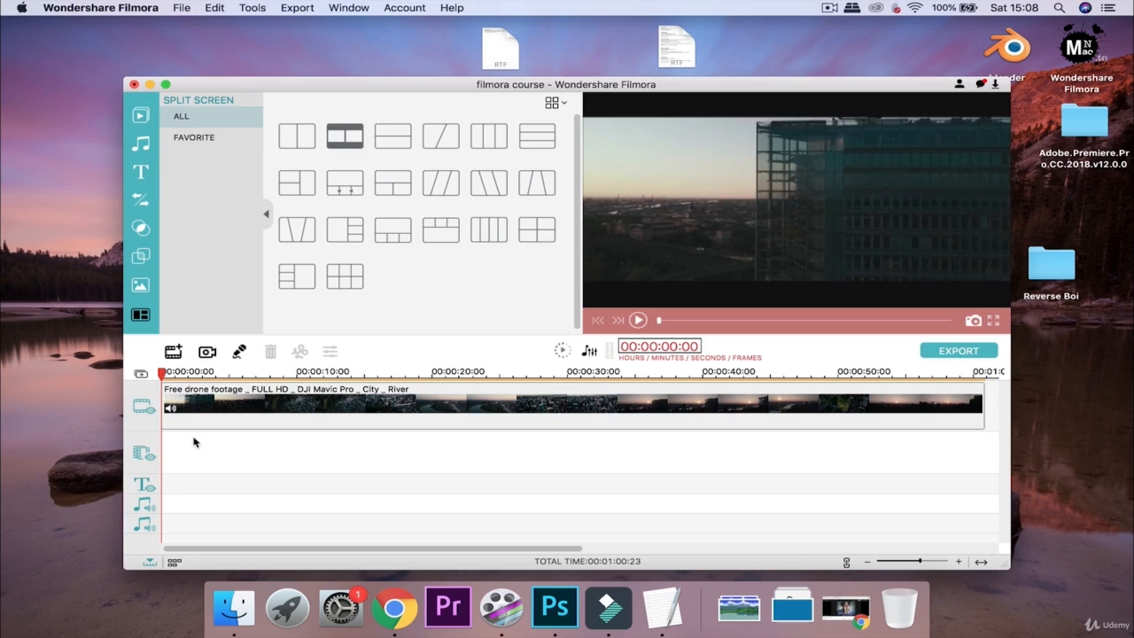
- Add the four-column 4 Screen D split screen before the drone footage on the timeline
{"action": "left_click_drag", "start_coordinate": [483, 238], "coordinate": [156, 406]}
{"action": "left_click", "coordinate": [488, 248]}
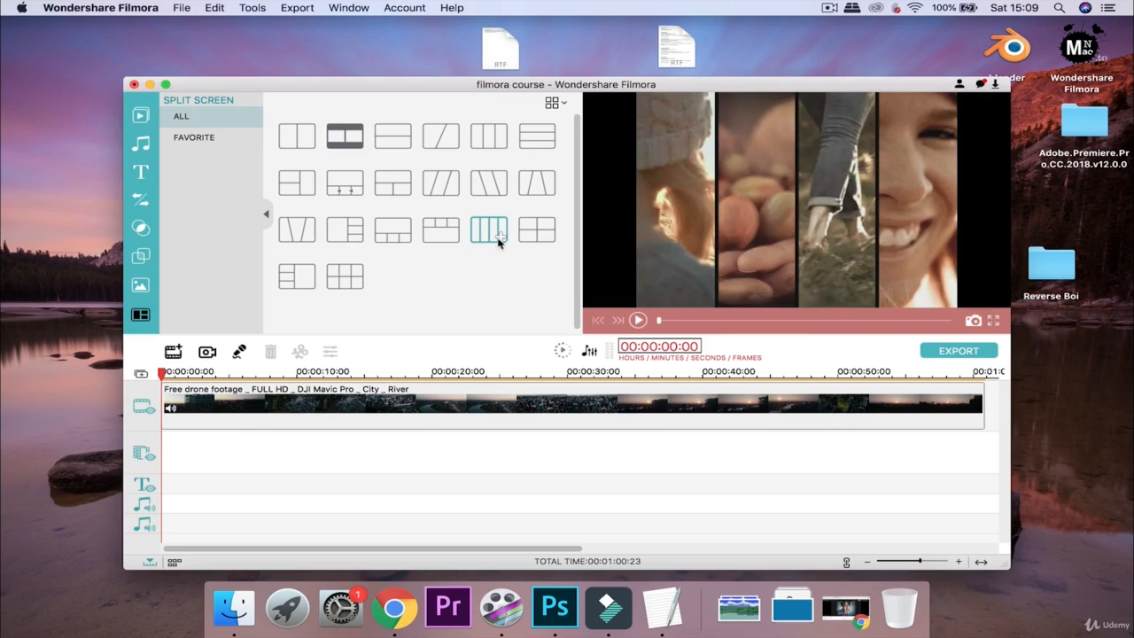
{"action": "left_click", "coordinate": [500, 237]}
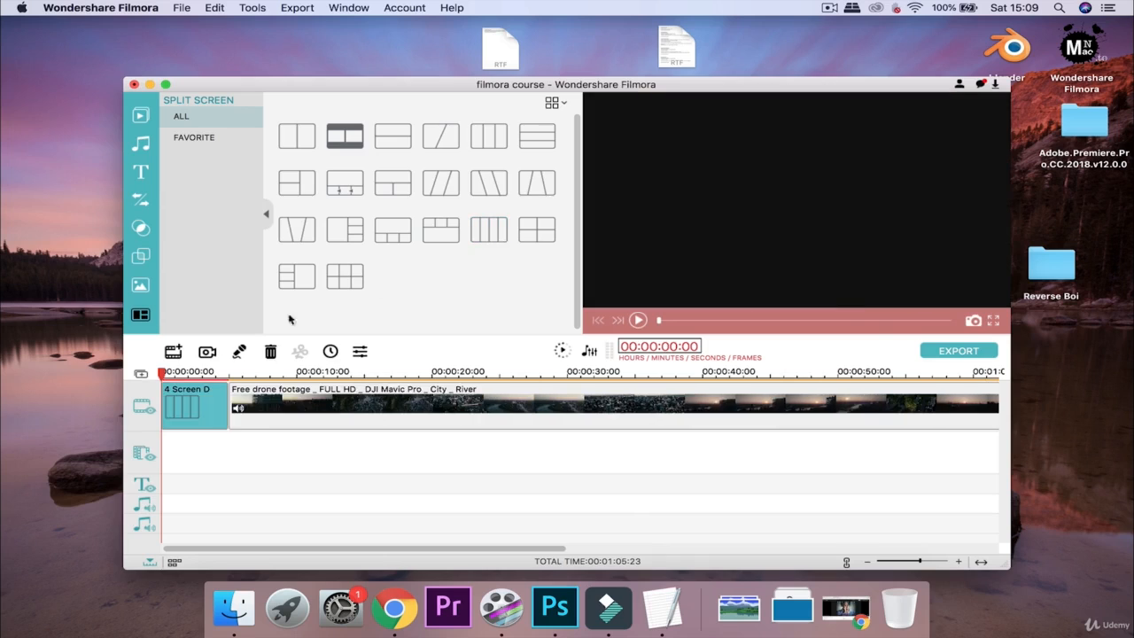
- Inspect the 4 Screen D clip's drop zones with the current project media and try the first pane's zoom control
{"action": "double_click", "coordinate": [178, 402]}
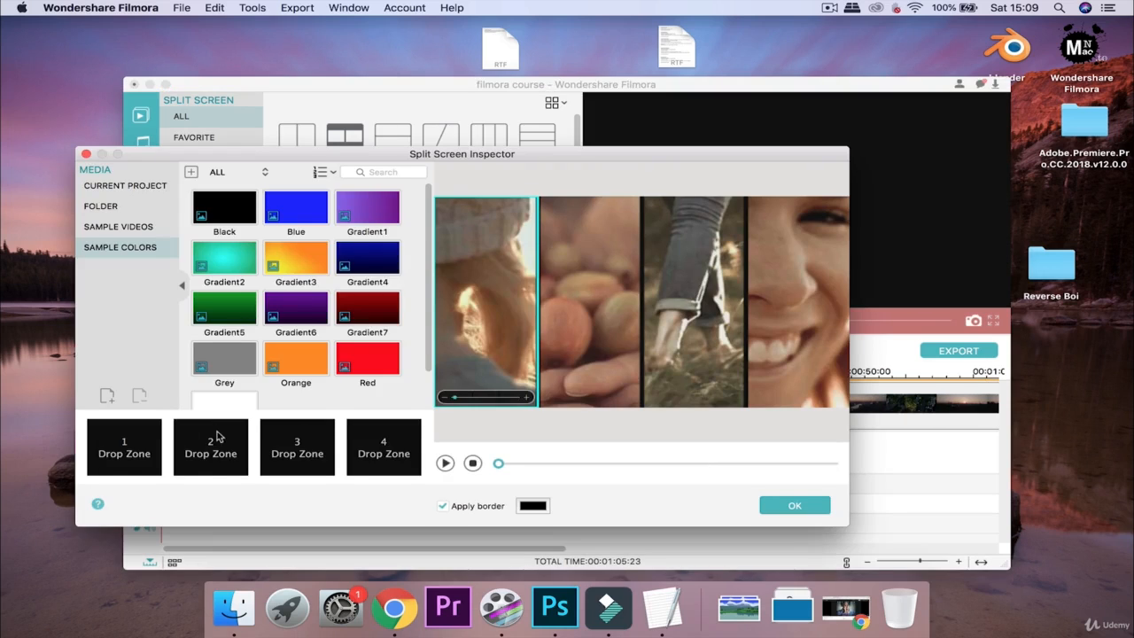
{"action": "left_click", "coordinate": [162, 187]}
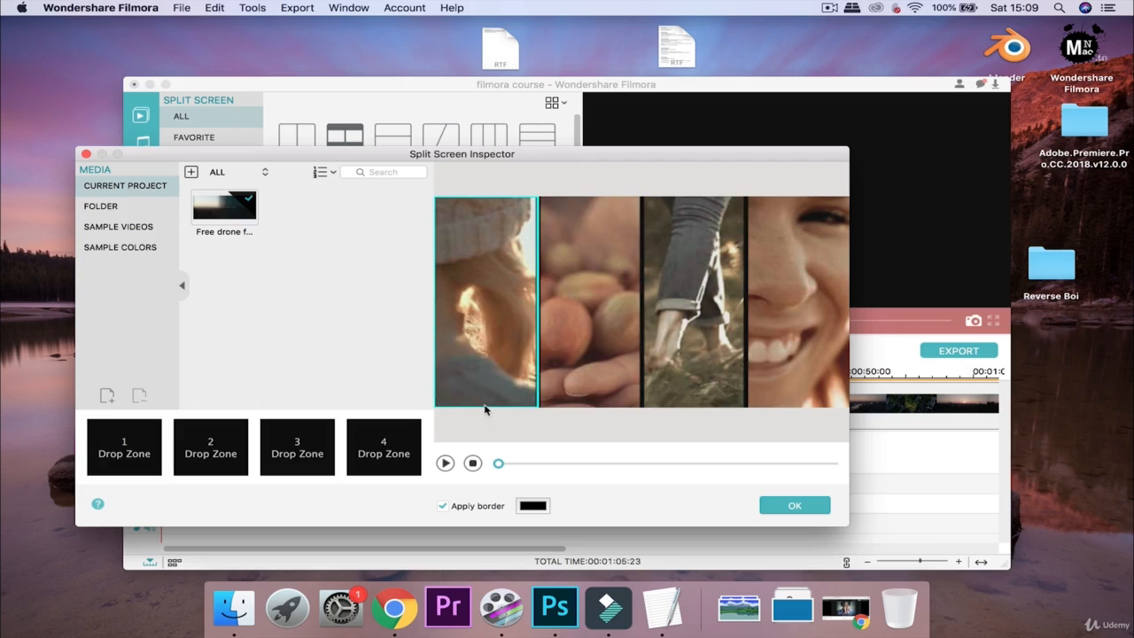
{"action": "mouse_move", "coordinate": [456, 399]}
{"action": "left_mouse_down"}
{"action": "mouse_move", "coordinate": [500, 399]}
{"action": "mouse_move", "coordinate": [447, 404]}
{"action": "left_mouse_up"}
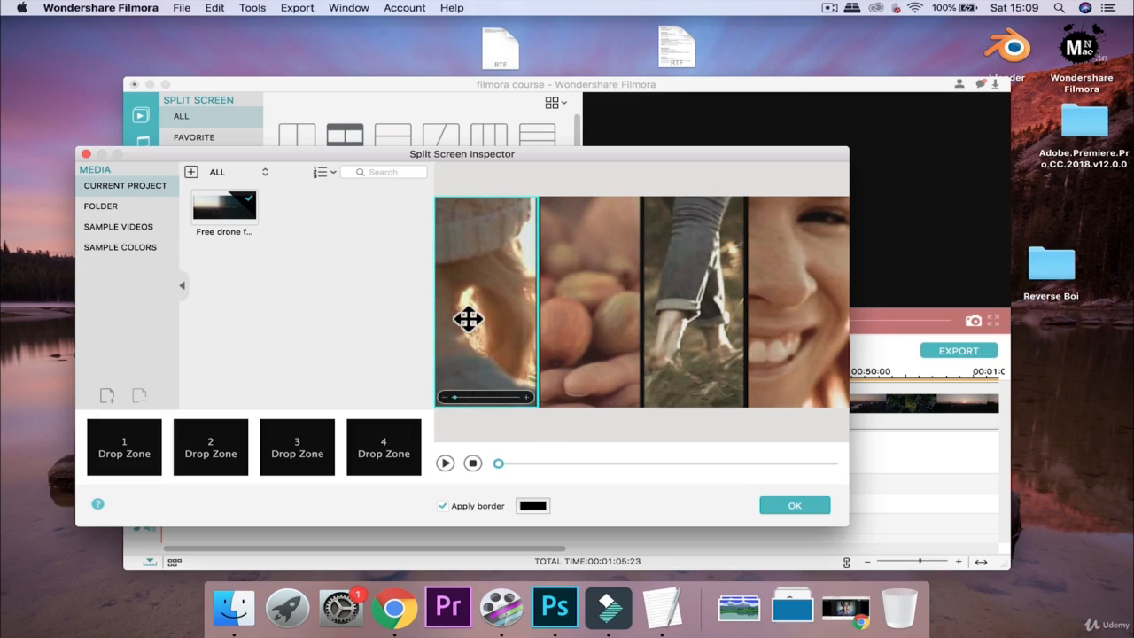
{"action": "left_click", "coordinate": [86, 155]}
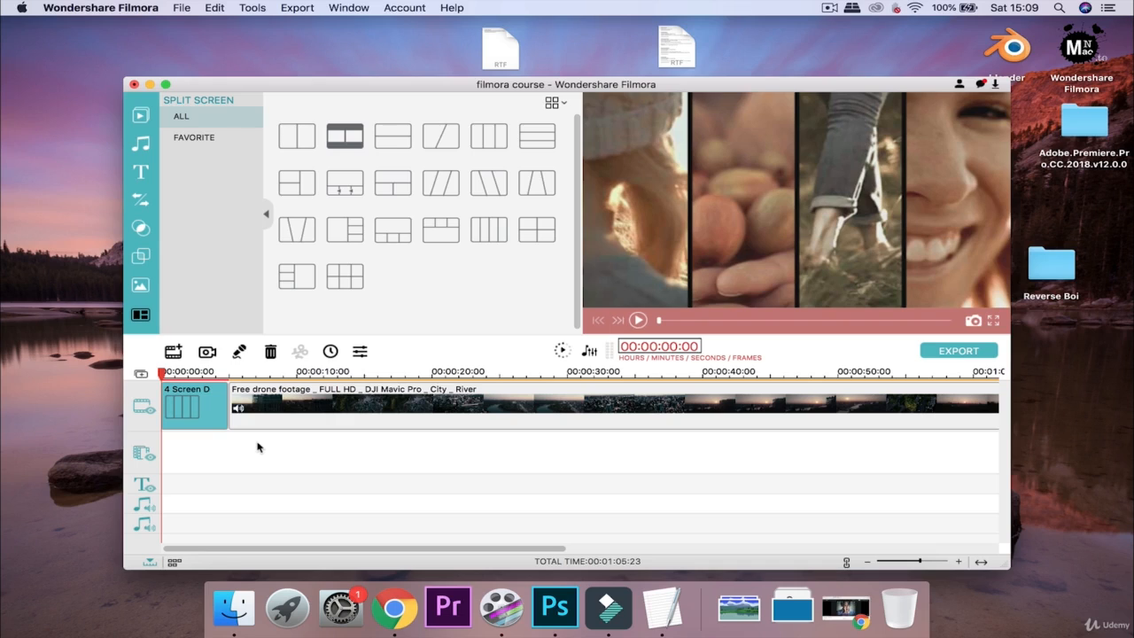
- Preview the layout with one large pane above three small ones, and check the Message Center
{"action": "left_click", "coordinate": [344, 182]}
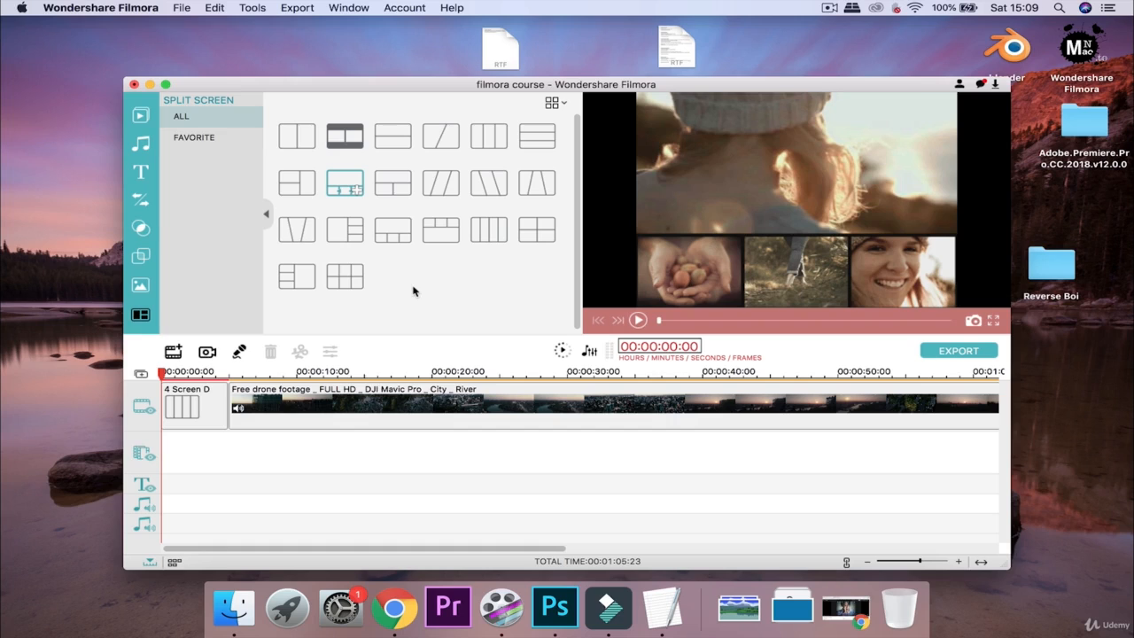
{"action": "left_click", "coordinate": [981, 84]}
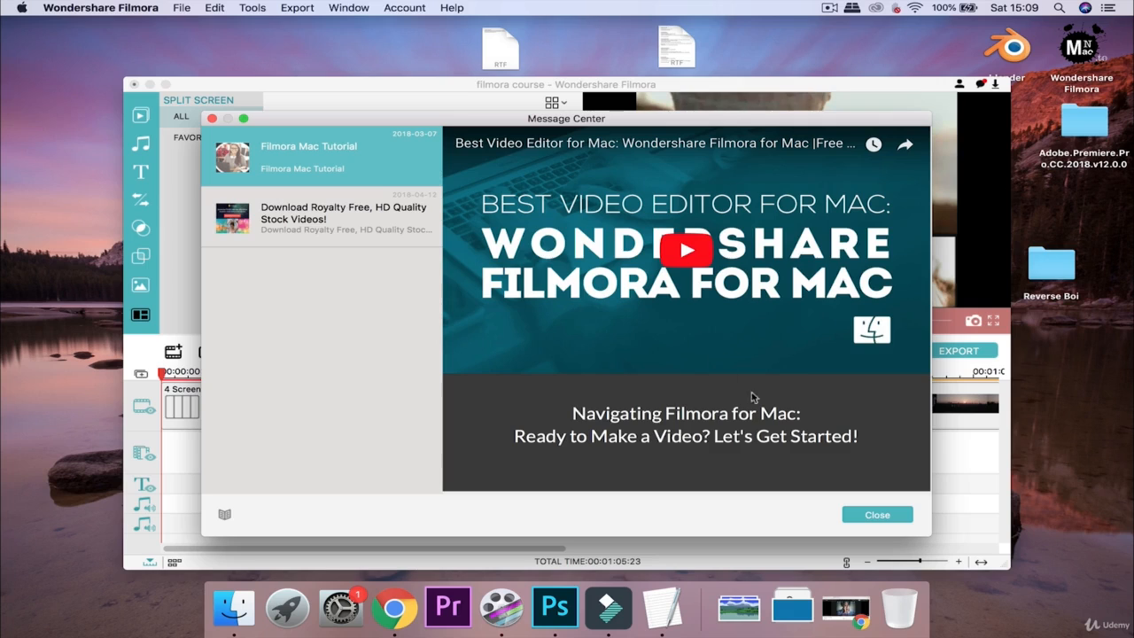
{"action": "left_click", "coordinate": [864, 516]}
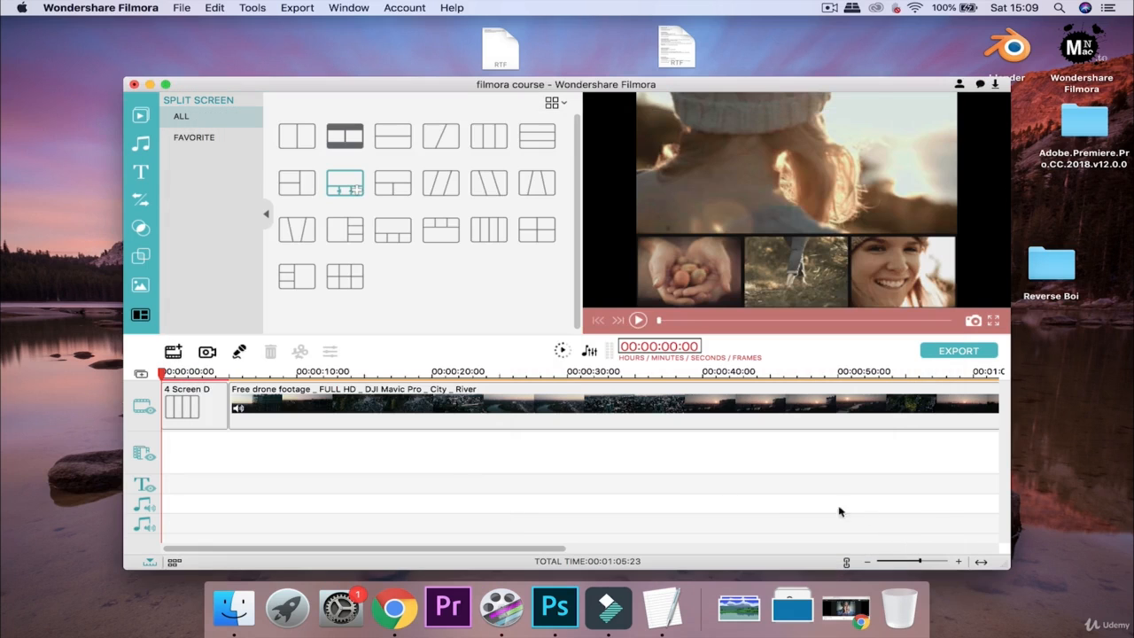